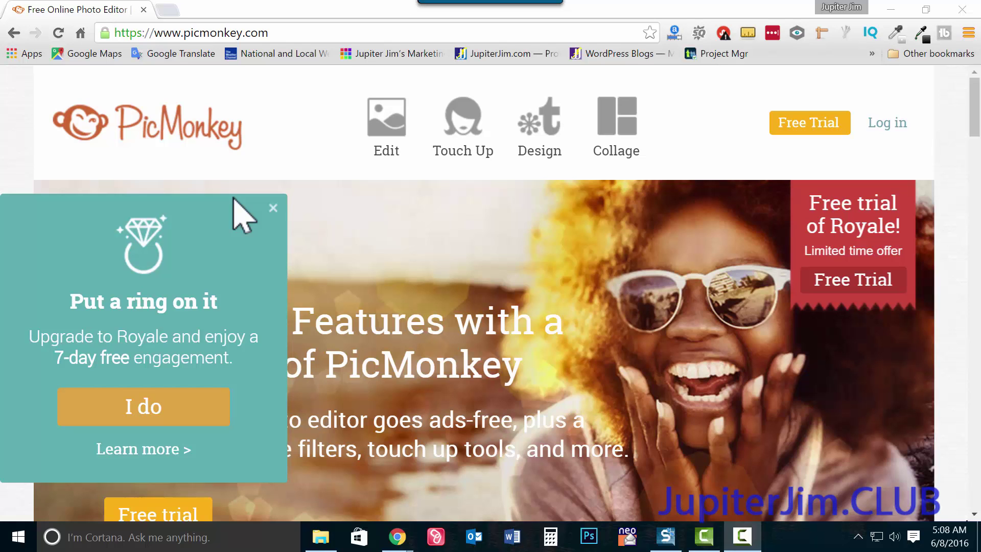
Step: Dismiss the Royale upgrade offer covering the PicMonkey home page
mouse_move(387, 134)
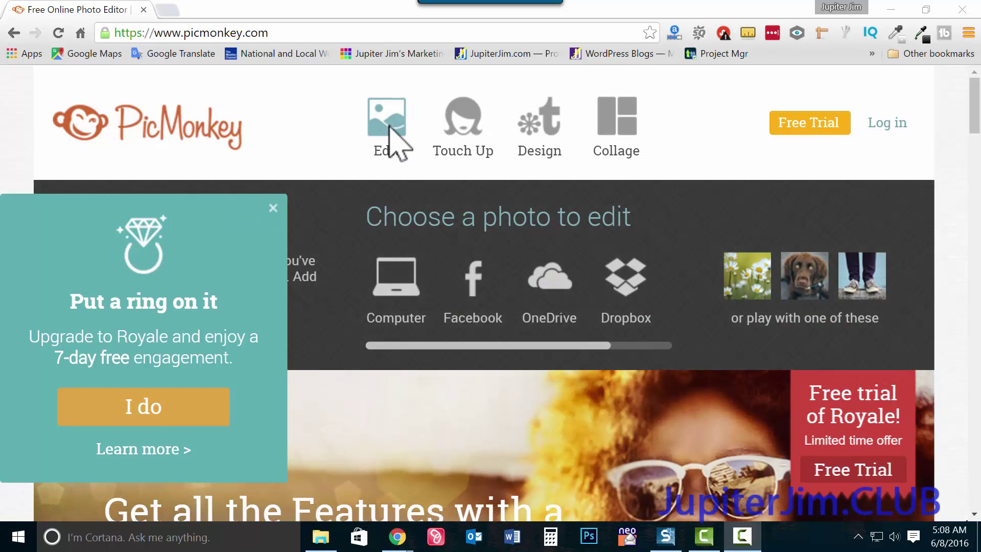
drag(282, 33, 104, 26)
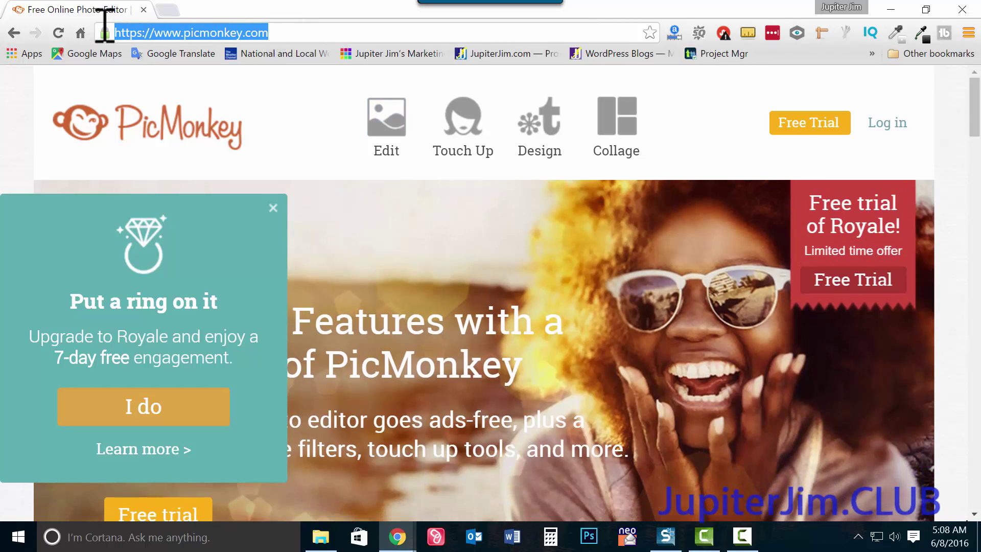
mouse_move(339, 106)
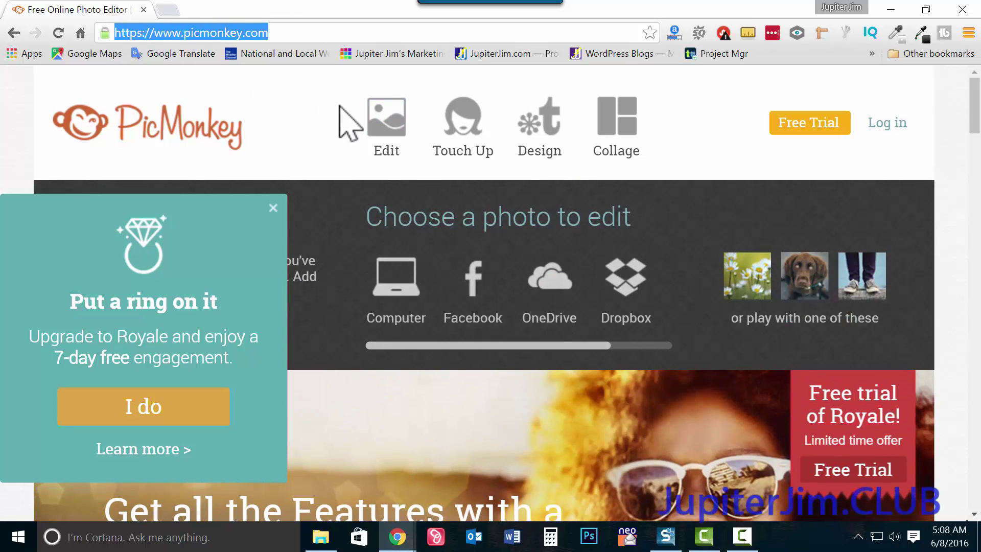
click(273, 208)
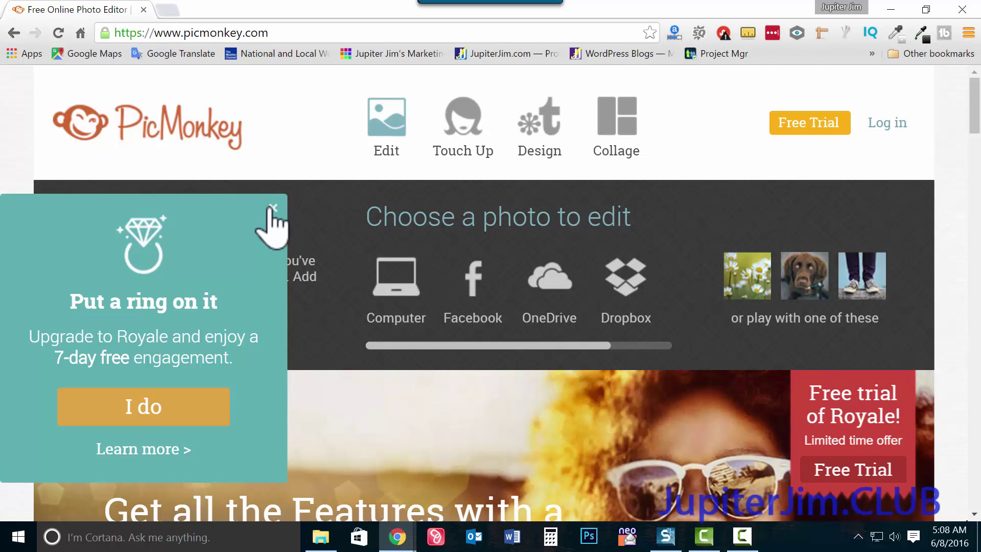
Step: Open the photo 20160521_195724 from the picmonkey-demo folder on the computer for editing
click(391, 143)
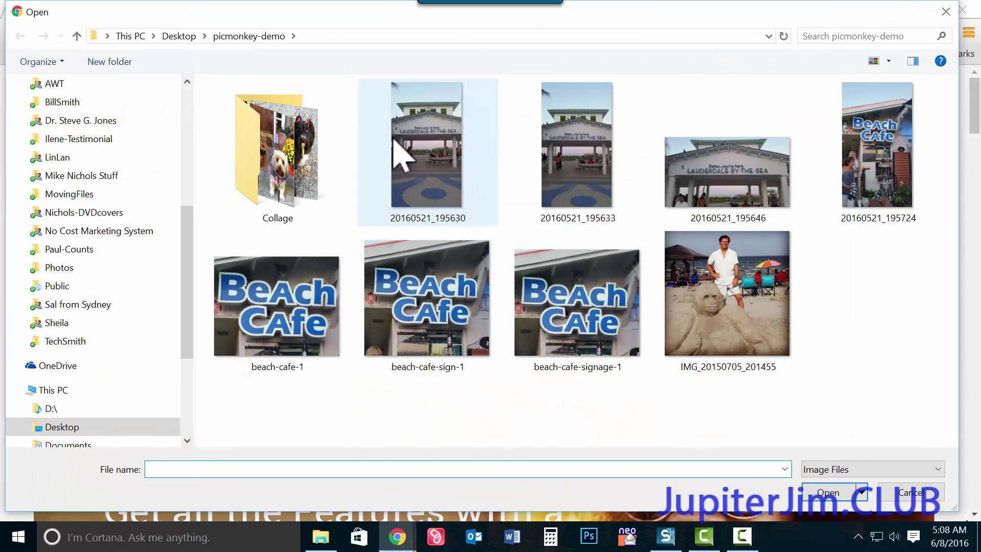
click(910, 491)
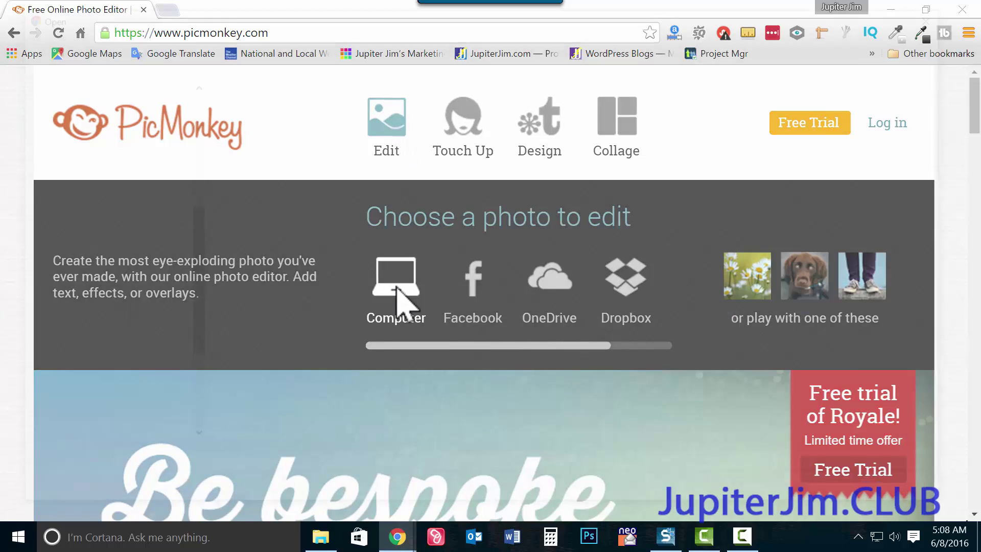
click(397, 288)
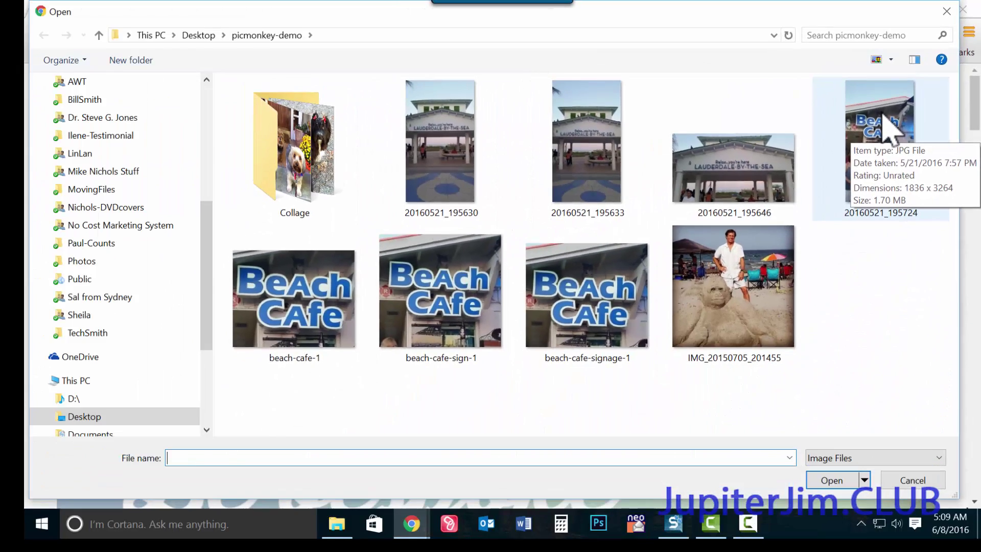
double_click(838, 153)
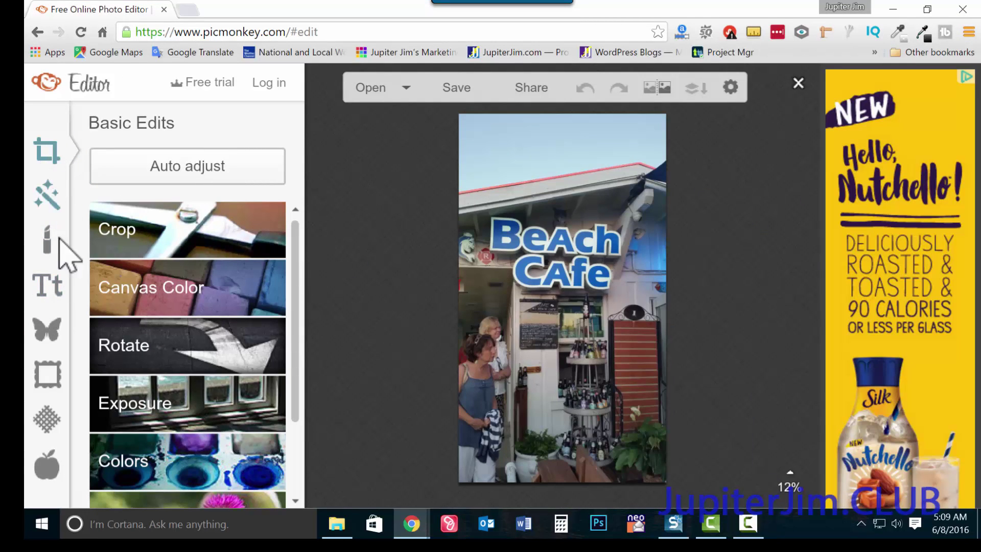
Step: Browse the text and frame options, and start the Crop tool from the basic edits
click(34, 303)
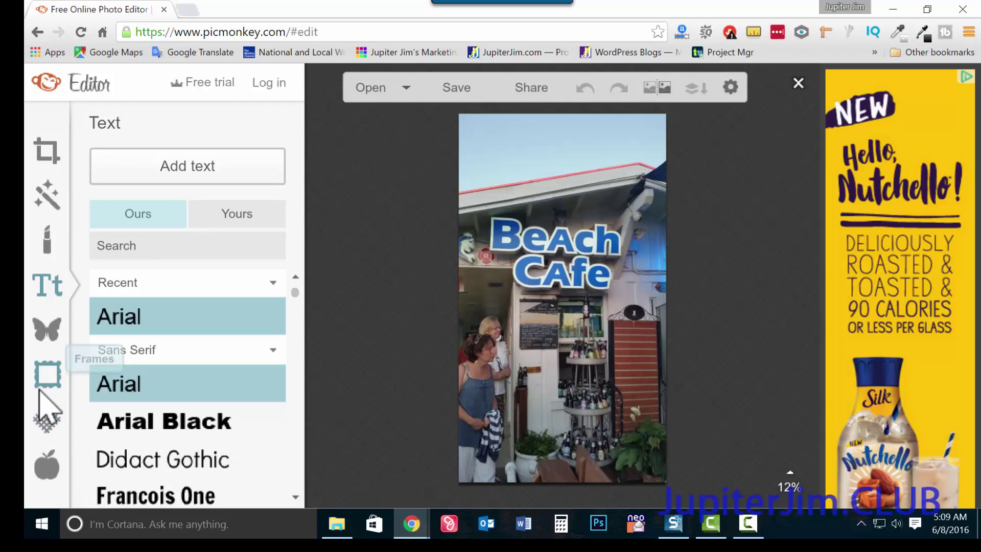
click(44, 378)
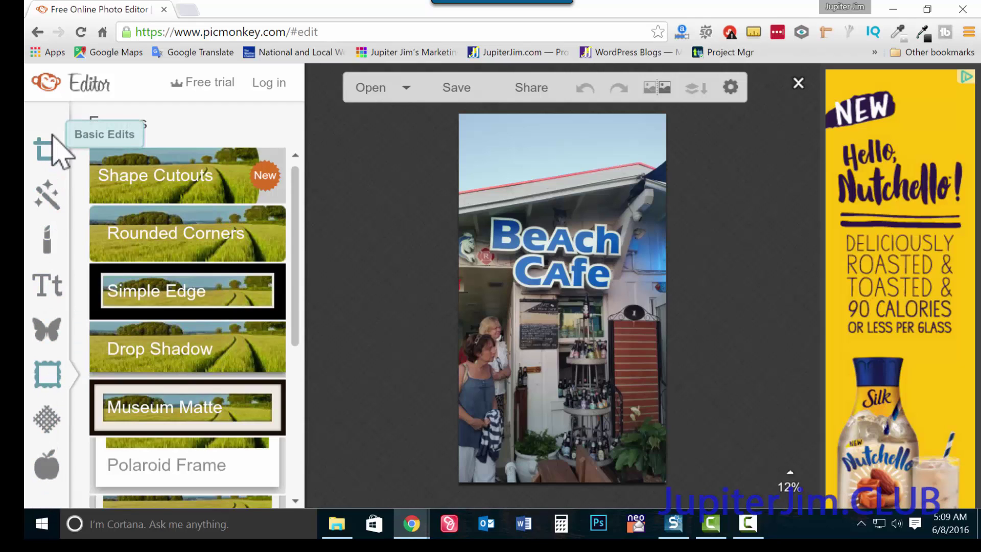
click(47, 152)
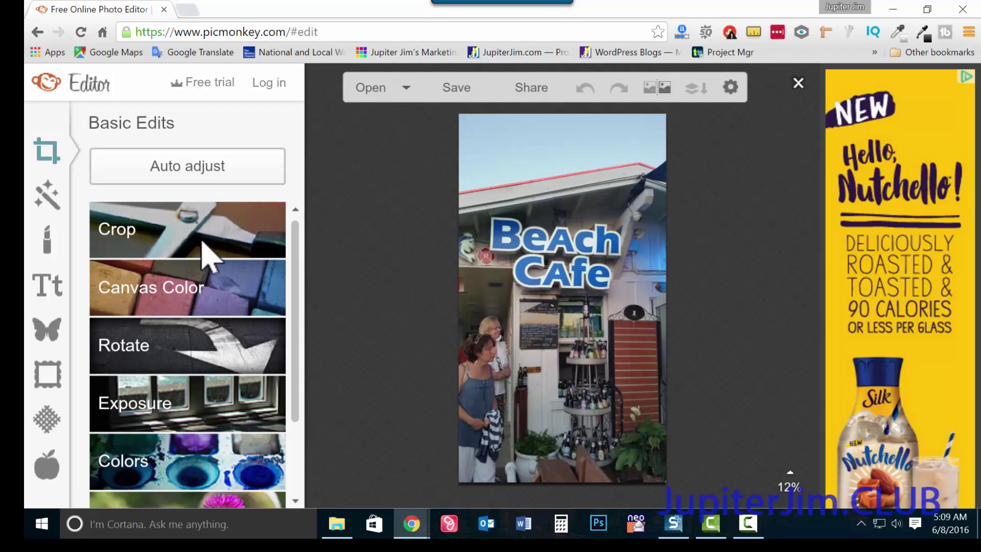
click(206, 252)
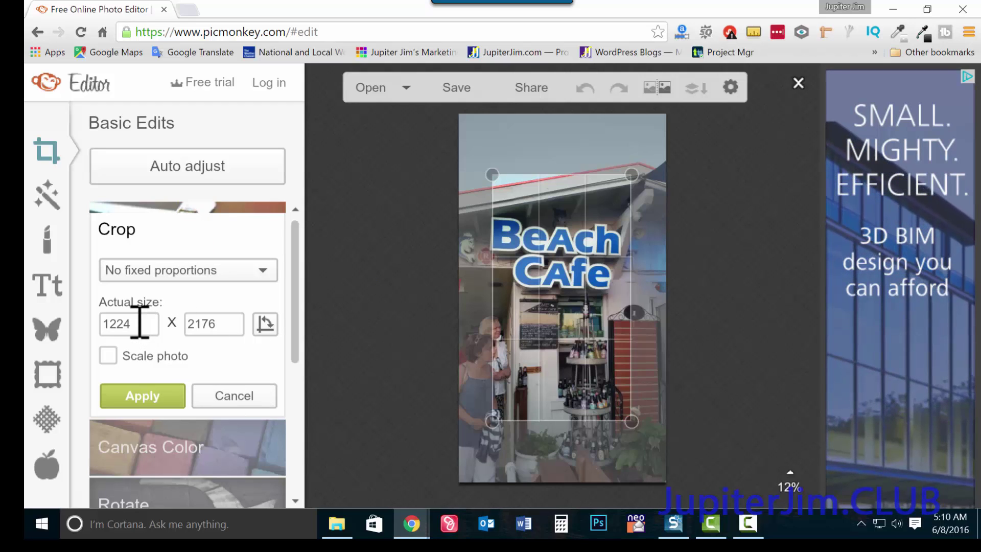
Step: Try a crop width of 300 pixels, switching Scale photo on and off again
drag(138, 323, 90, 329)
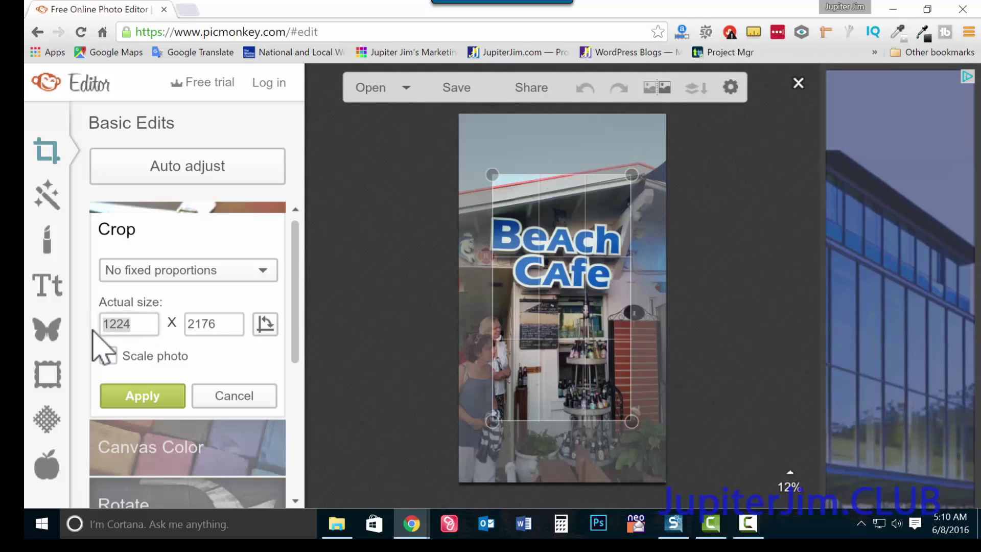
text(300)
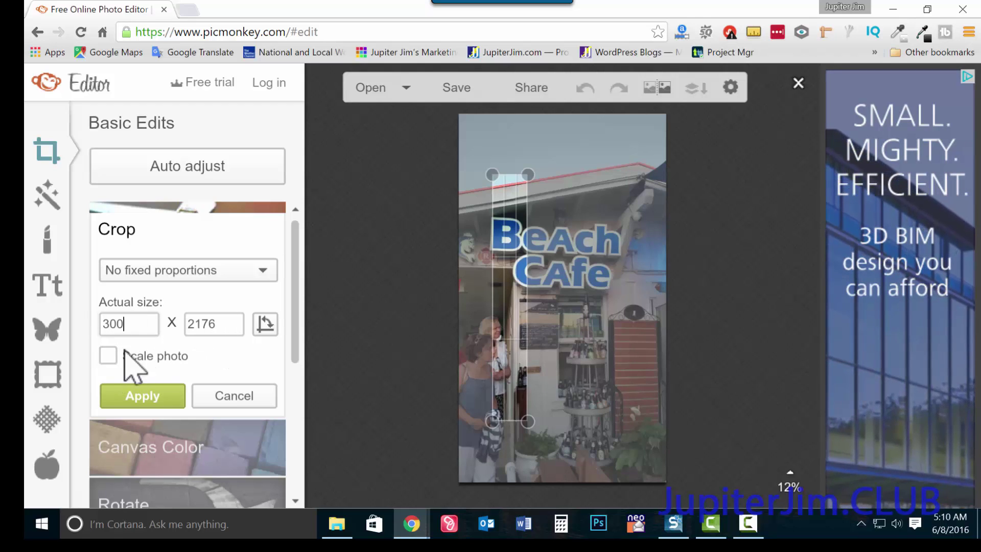
click(108, 354)
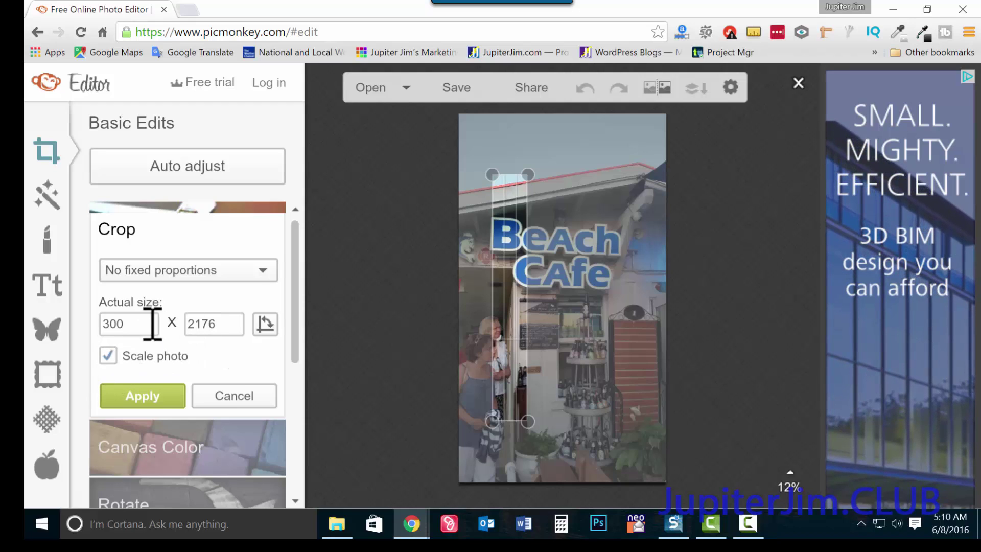
drag(149, 324, 95, 324)
click(108, 355)
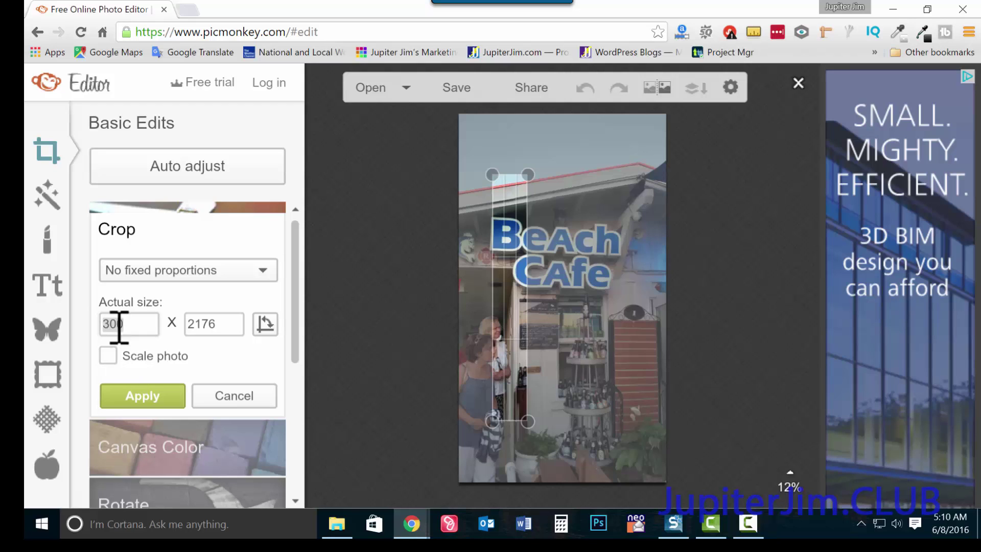
Step: Stretch the crop frame around the Beach Cafe sign and set its size to 1000 x 1200 pixels
drag(527, 421, 640, 331)
mouse_move(540, 275)
mouse_down()
mouse_move(521, 283)
mouse_move(532, 279)
mouse_up()
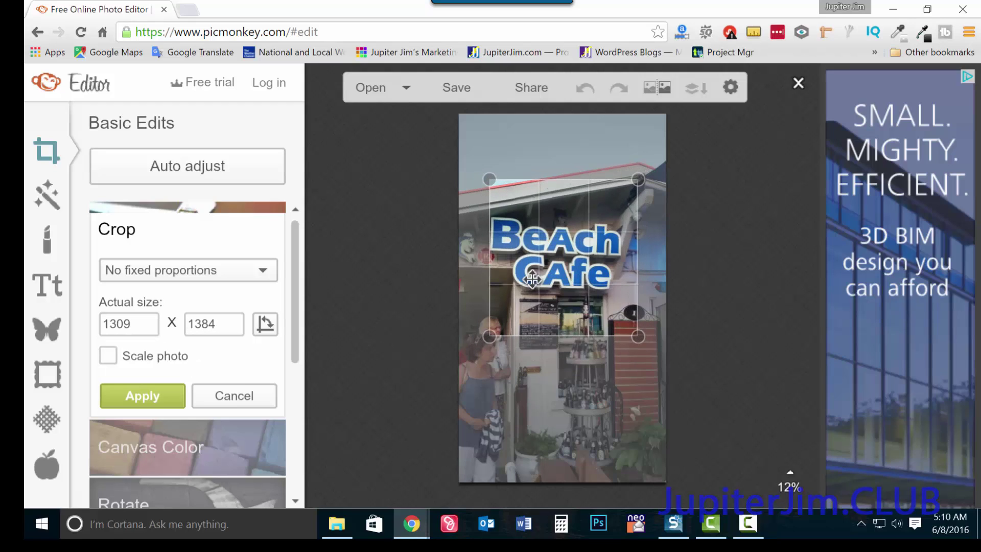
click(135, 324)
double_click(121, 323)
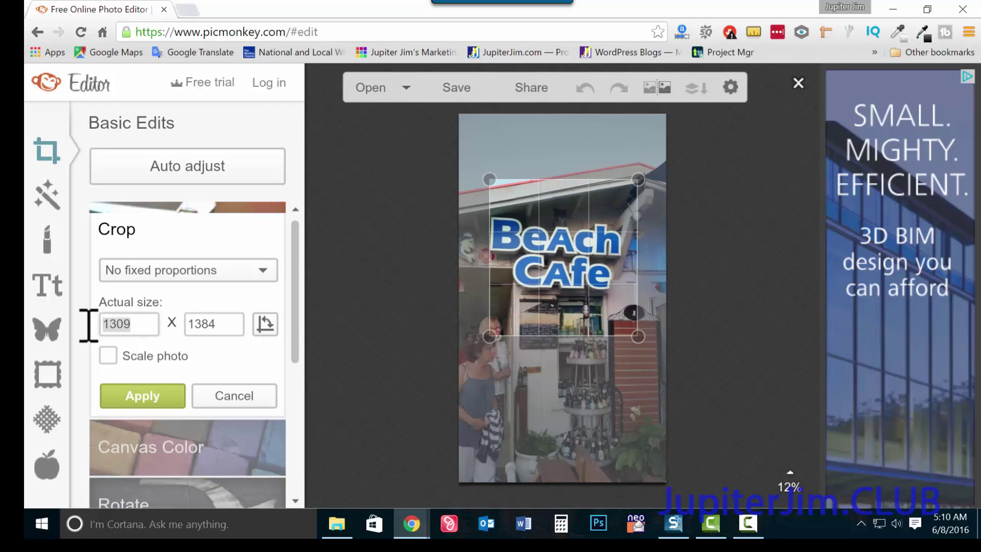
text(1000)
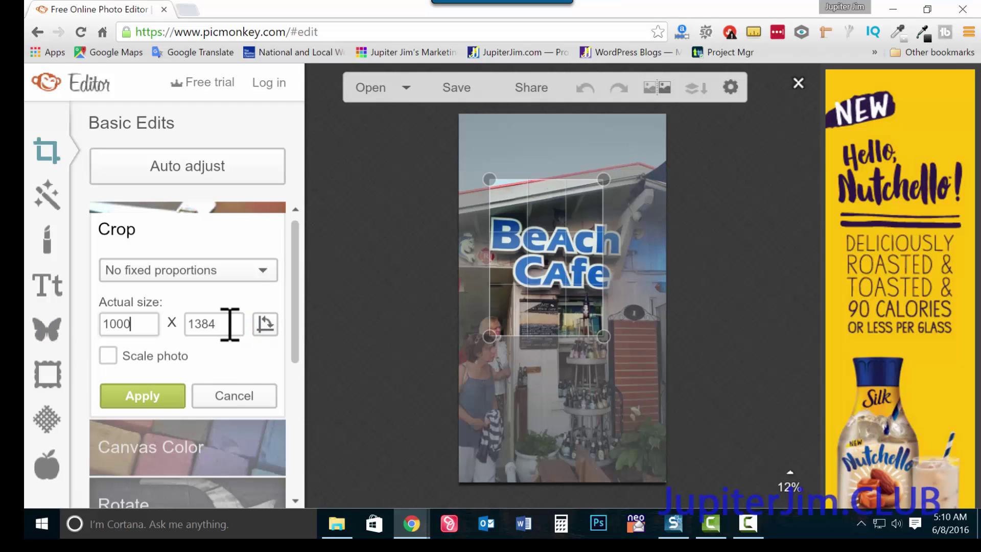
double_click(214, 321)
key(BackSpace)
text(1200)
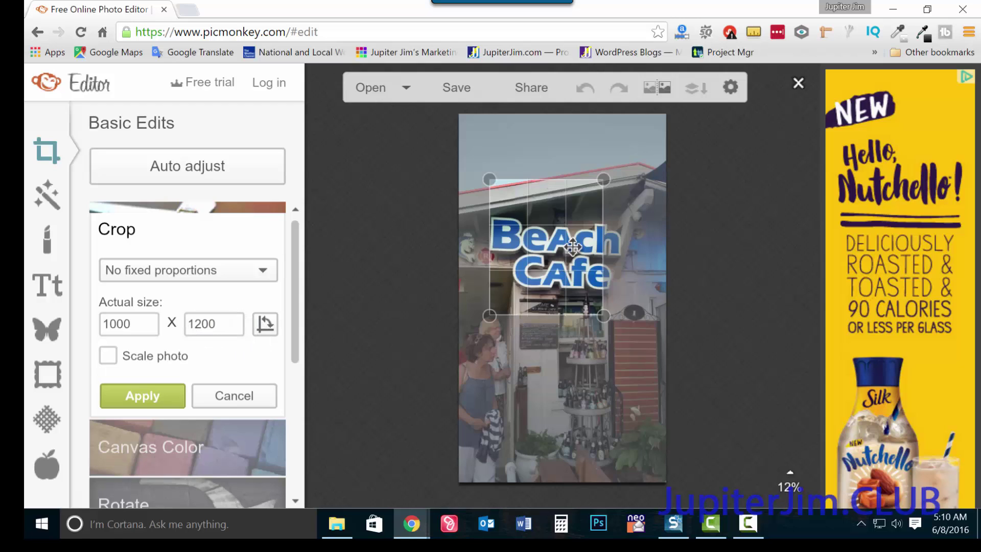
Step: Move and stretch the crop frame to about 1387 x 1185 pixels around the whole Beach Cafe sign, and apply the crop
drag(572, 247, 585, 259)
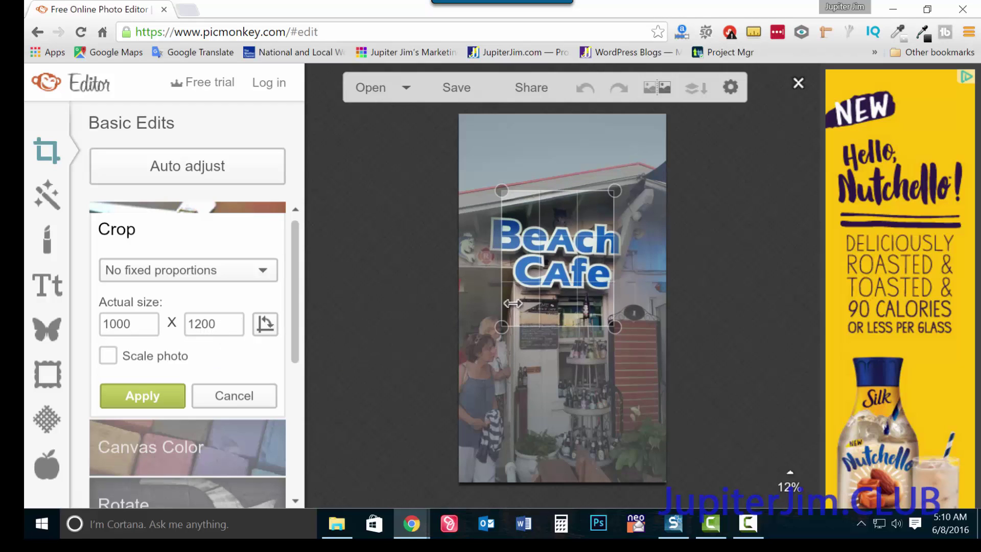
drag(505, 331, 483, 320)
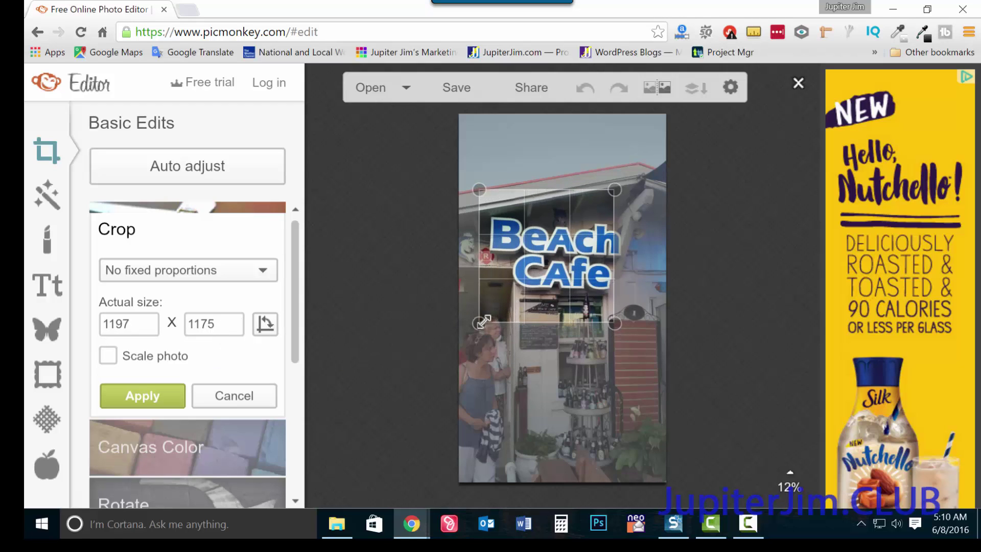
drag(611, 325, 638, 326)
mouse_move(597, 216)
mouse_down()
mouse_move(597, 224)
mouse_move(596, 138)
mouse_move(591, 373)
mouse_move(595, 209)
mouse_up()
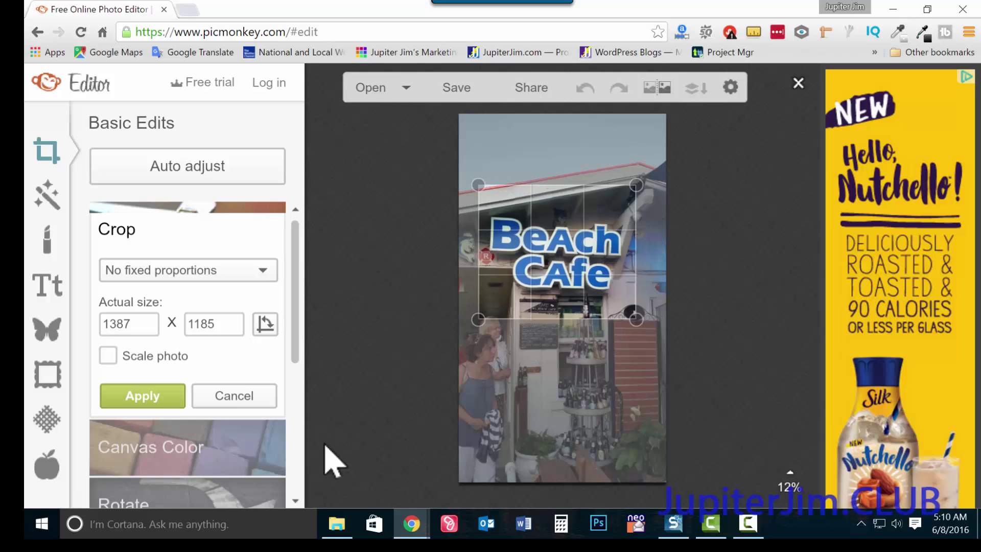
click(143, 396)
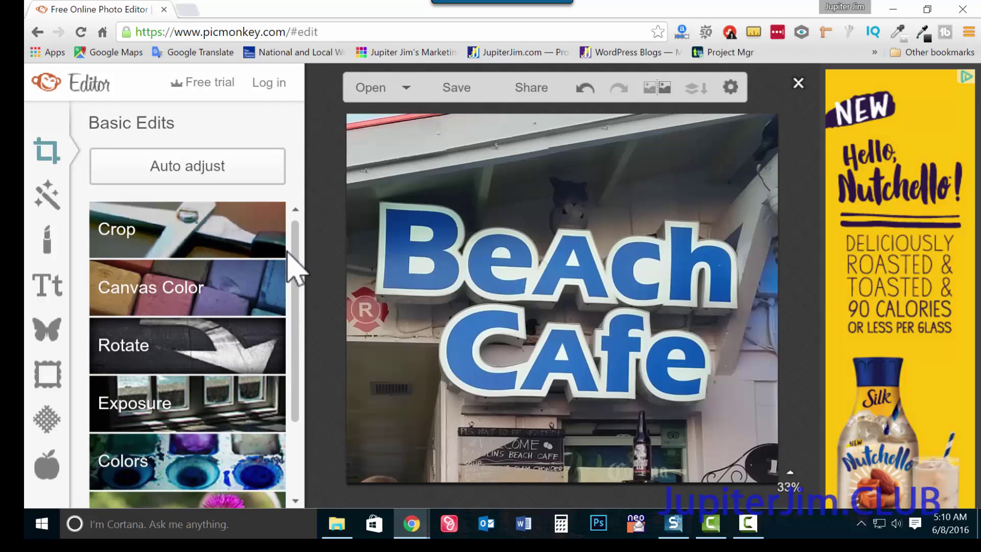
Step: Start resizing the cropped photo, turn off Keep proportions and set the width to 300 pixels
scroll(301, 327, down, 2)
click(193, 482)
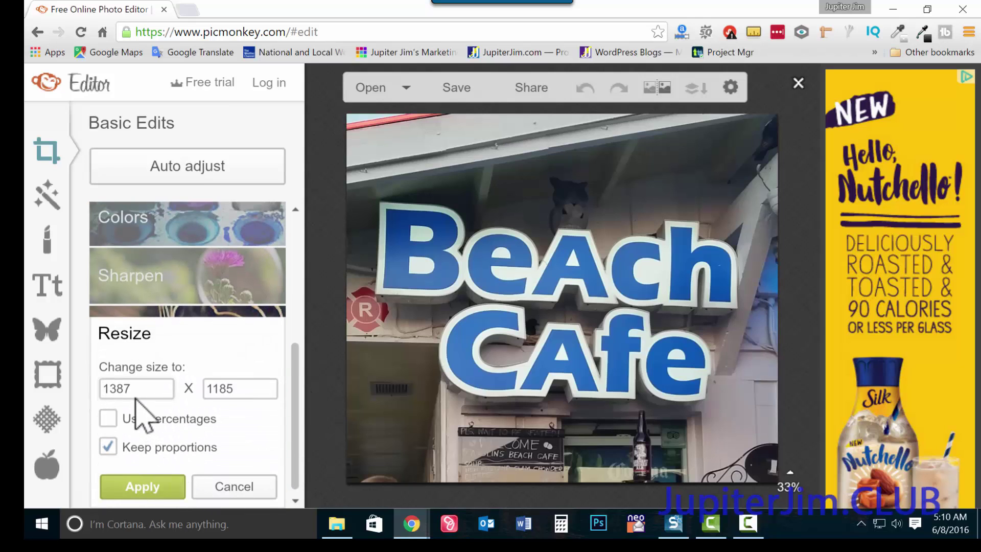
click(129, 387)
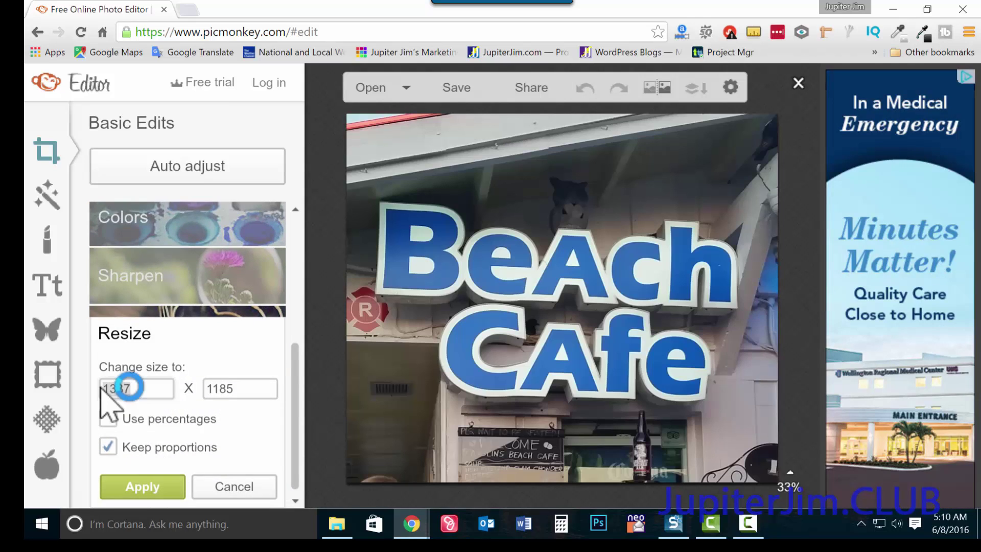
drag(100, 387, 149, 433)
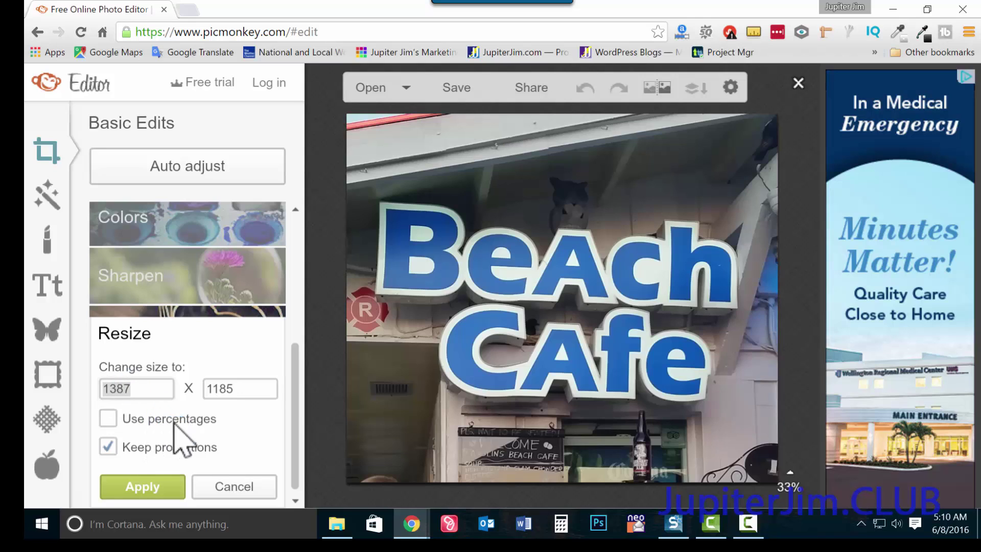
double_click(226, 389)
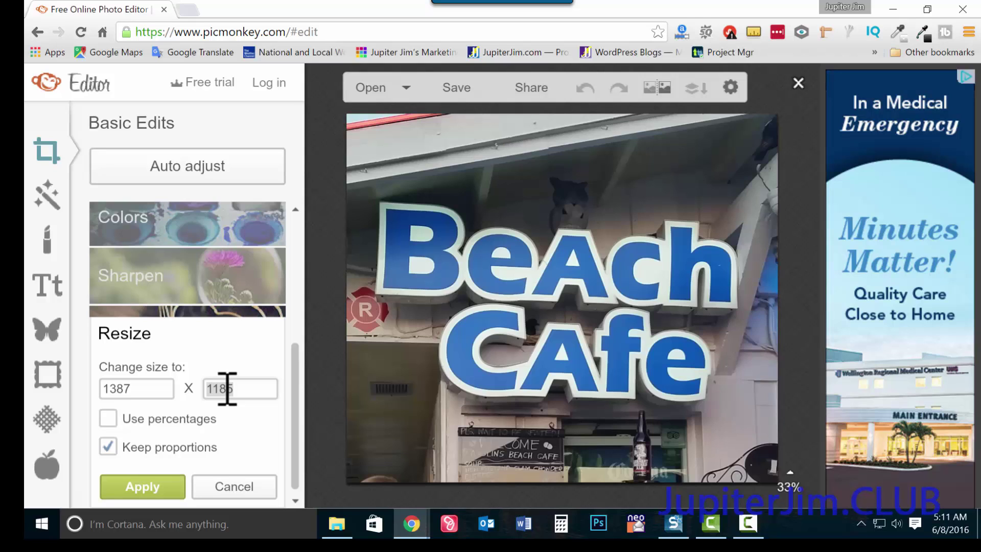
click(134, 387)
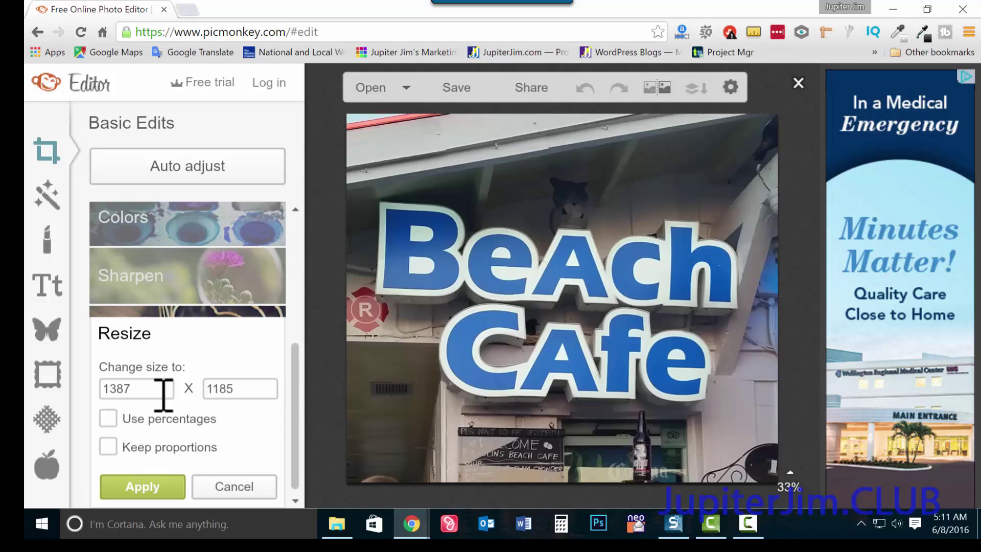
drag(136, 387, 97, 380)
text(300)
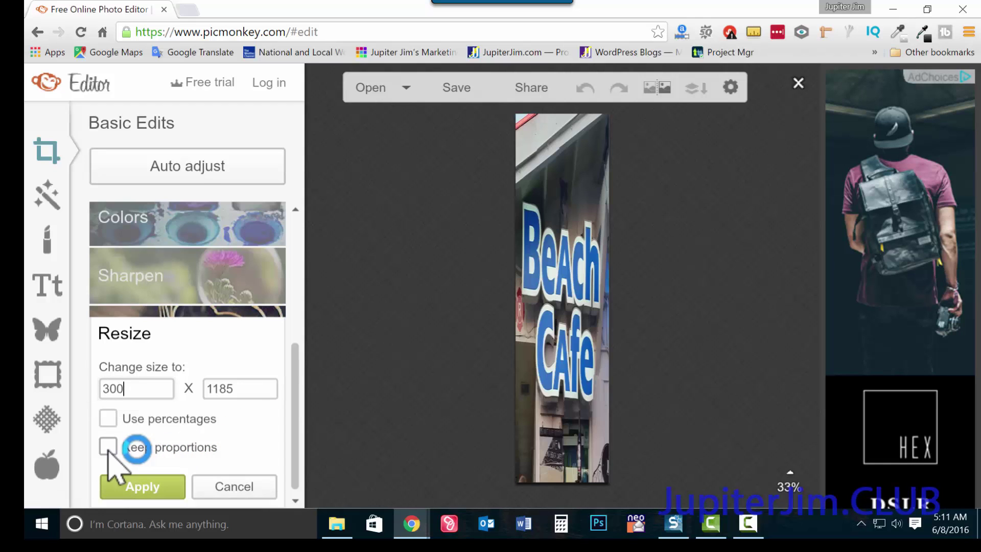
Step: Turn Keep proportions back on and try a height of 500 pixels
click(108, 447)
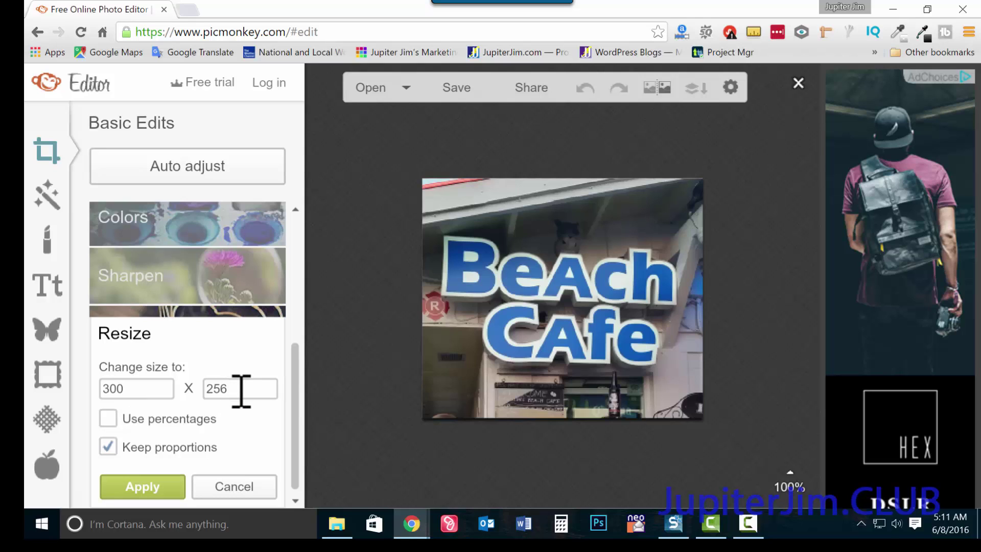
drag(242, 391, 184, 379)
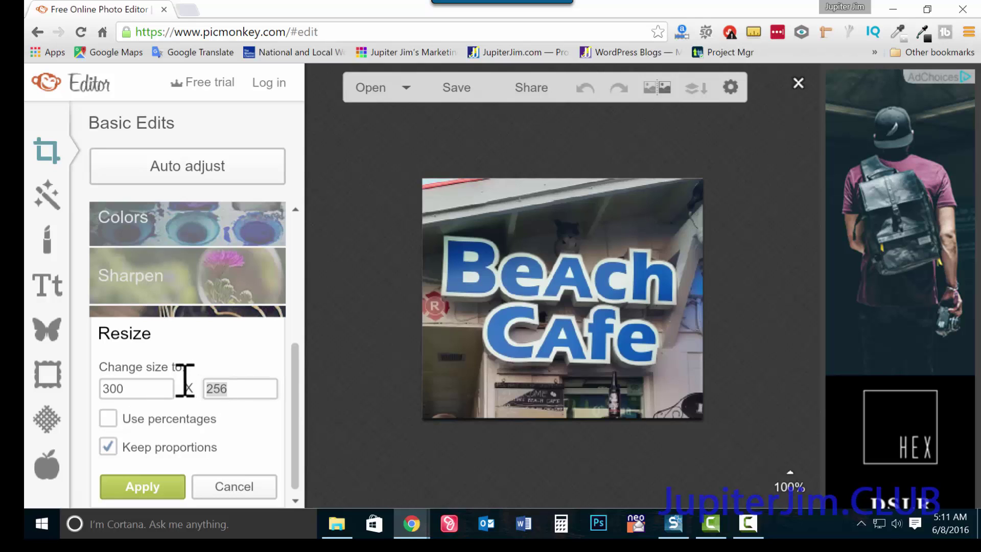
text(500)
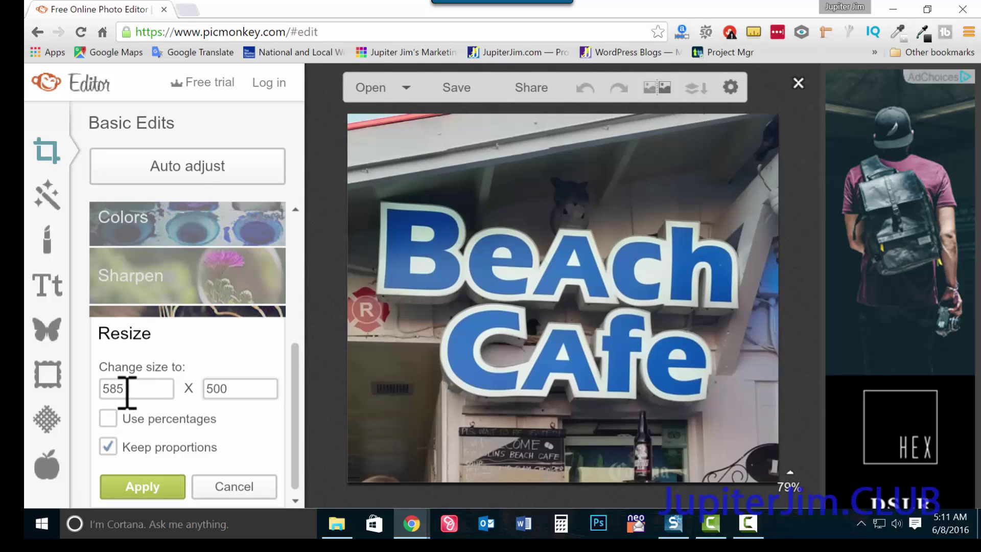
Step: Set the photo's width to 300 pixels and apply the proportional resize
drag(125, 386, 93, 378)
text(300)
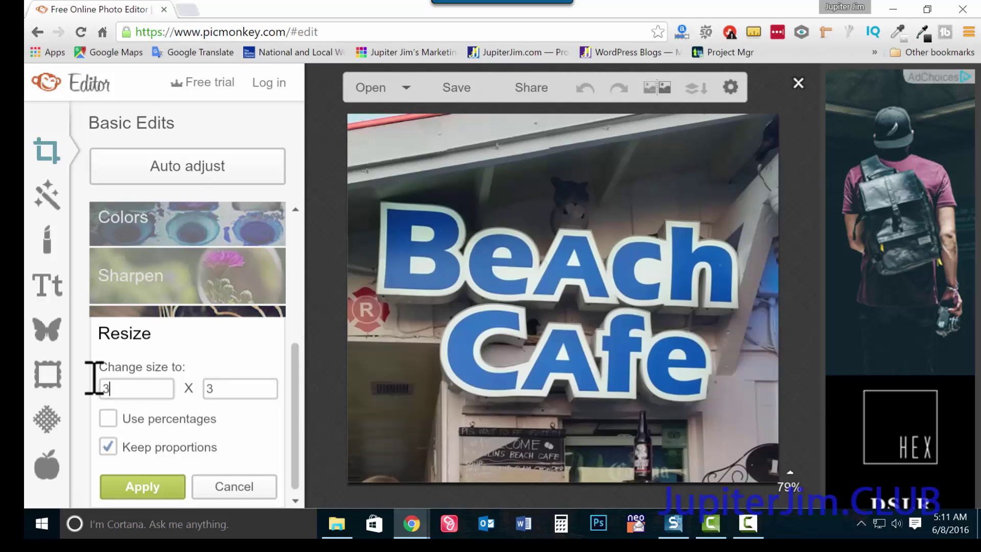
click(135, 484)
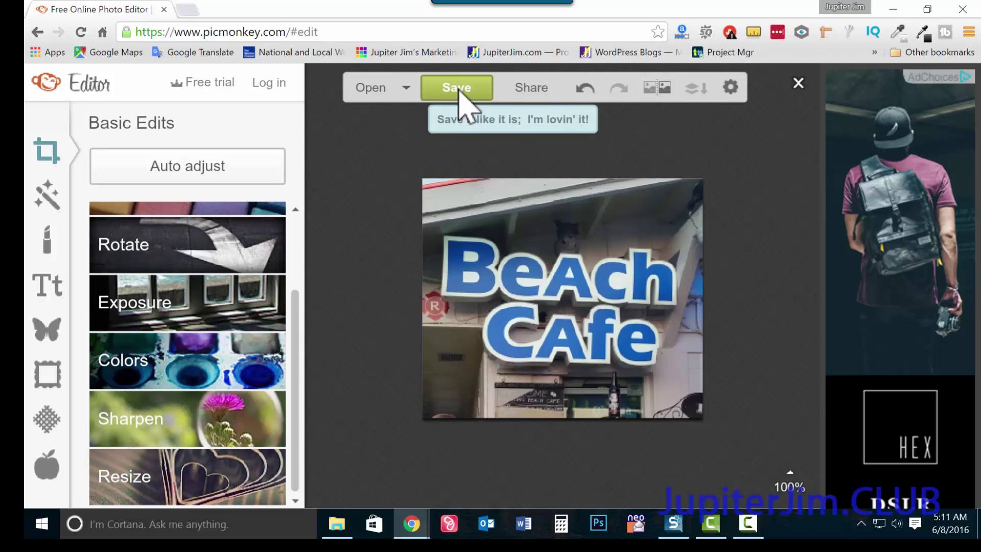
Step: Start saving the edited photo and name the file beach-cafe-sign-4
click(458, 92)
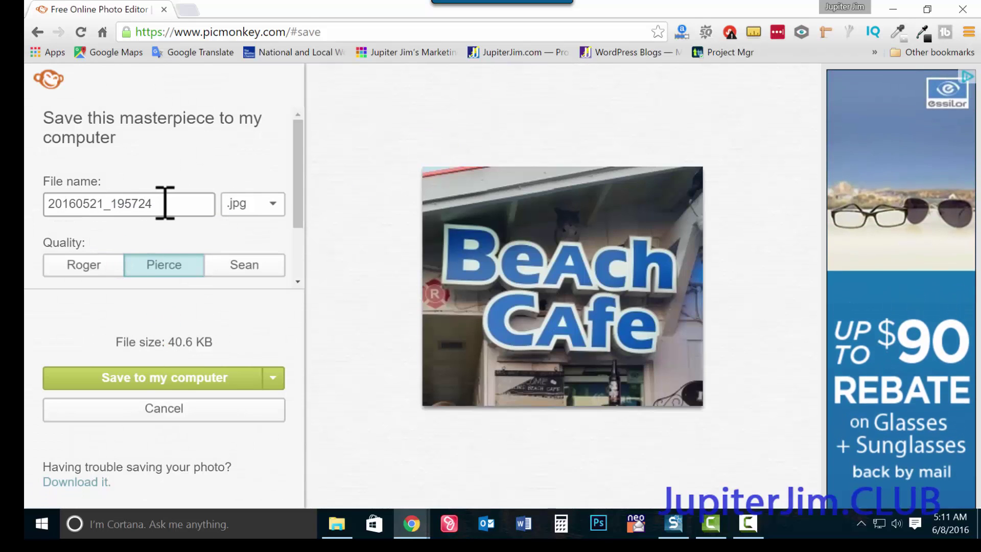
drag(165, 203, 29, 171)
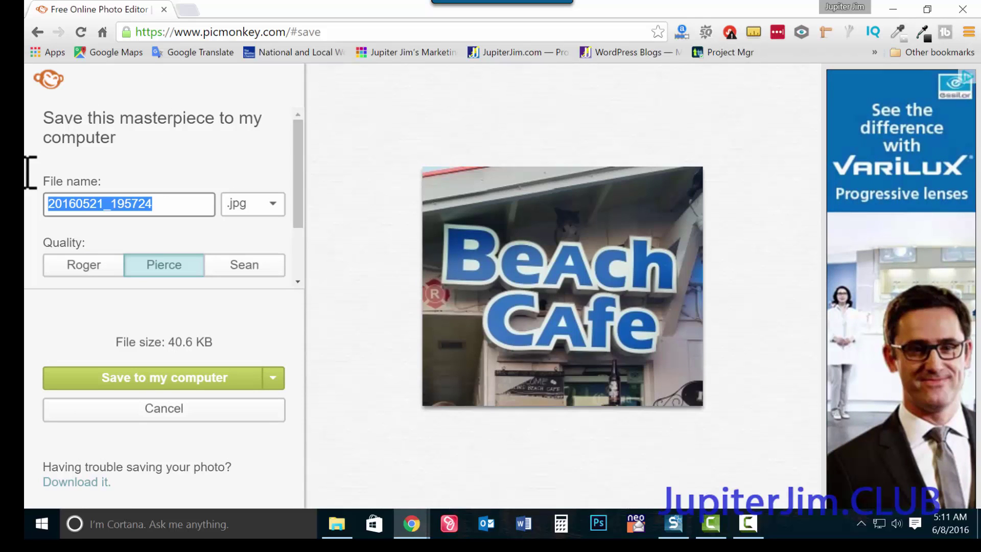
text(b)
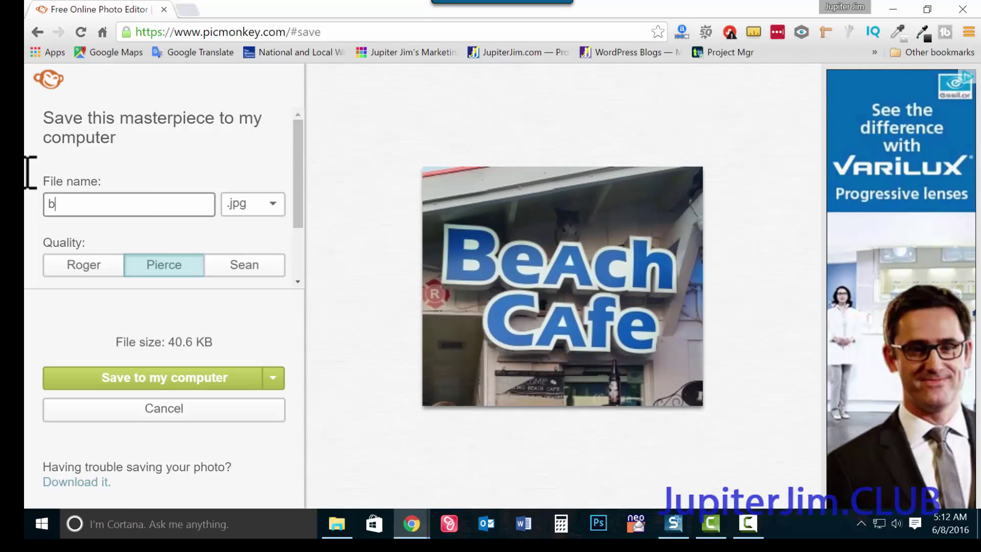
text(each-)
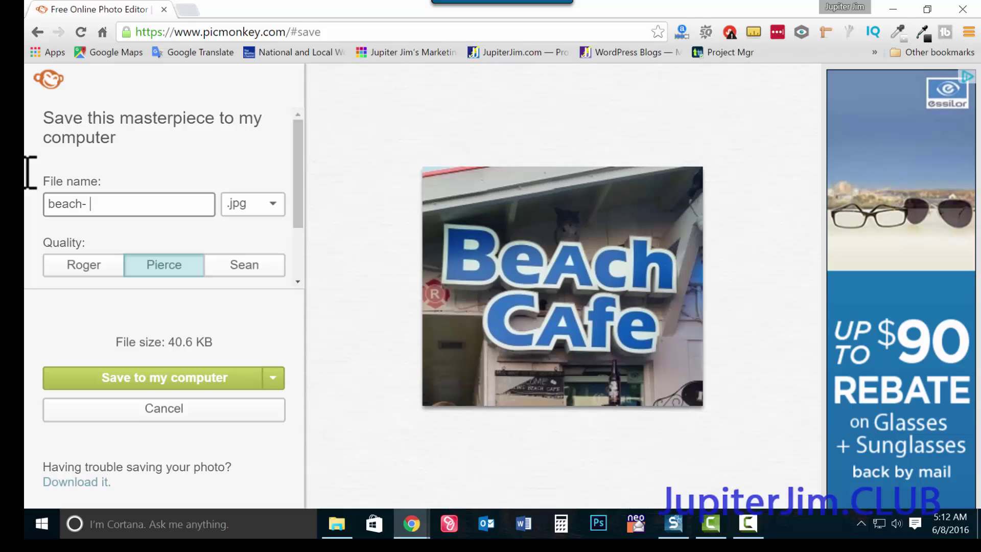
text(cafe-sign-4)
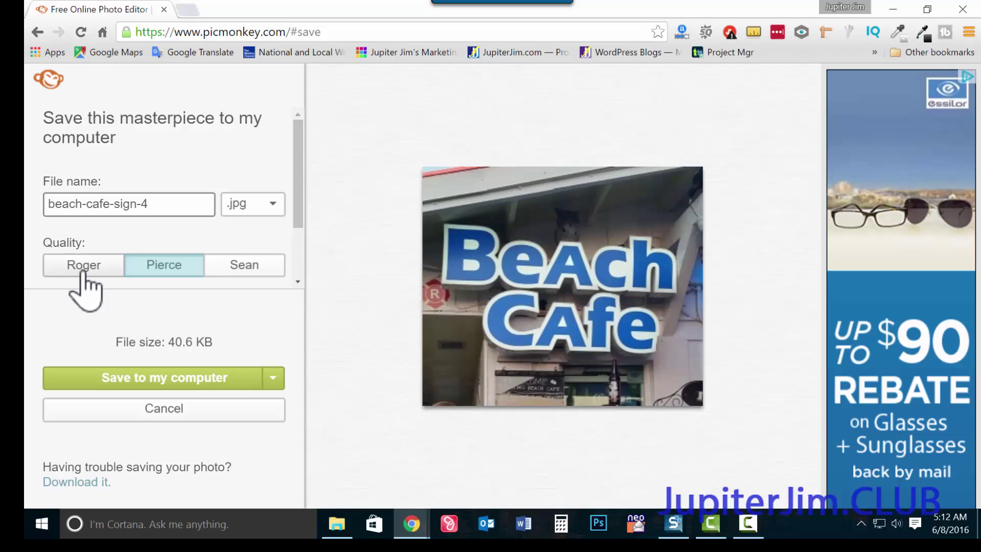
Step: Compare the Roger, Pierce and Sean quality levels for the saved photo and choose Roger
click(82, 272)
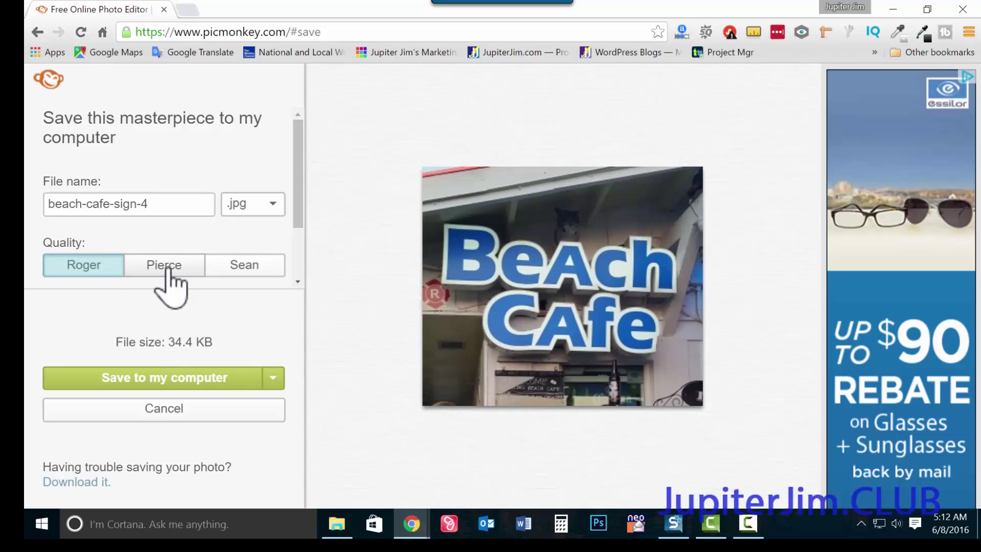
click(167, 270)
click(247, 263)
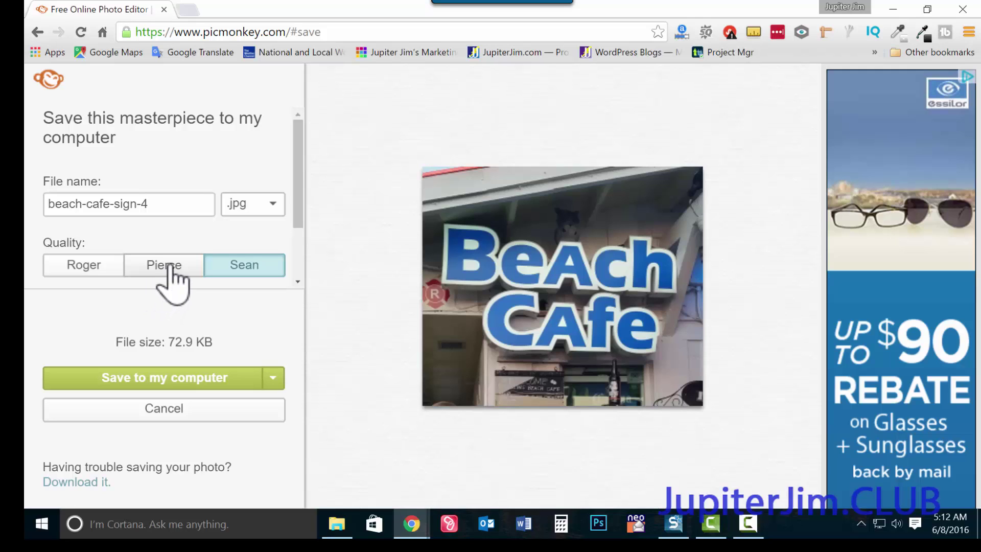
click(170, 266)
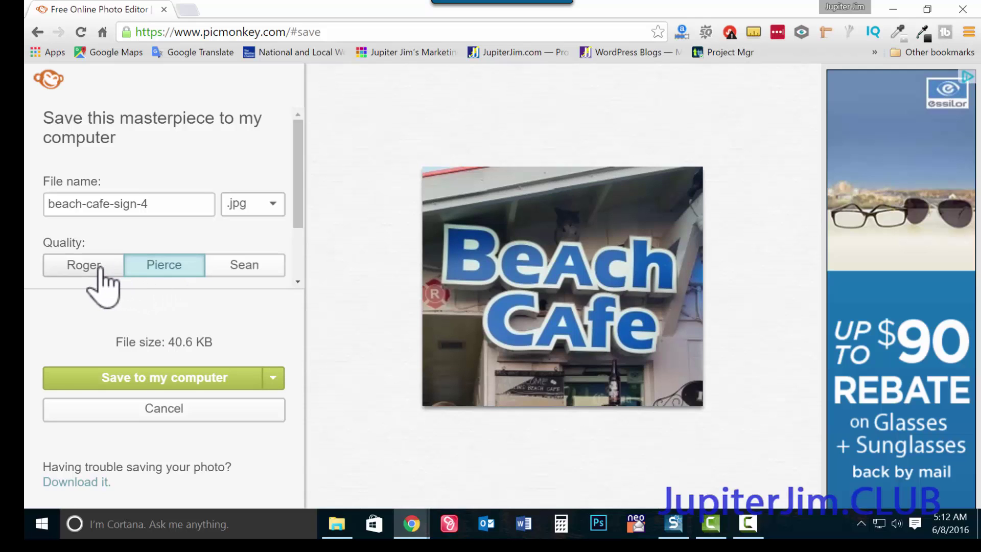
click(100, 266)
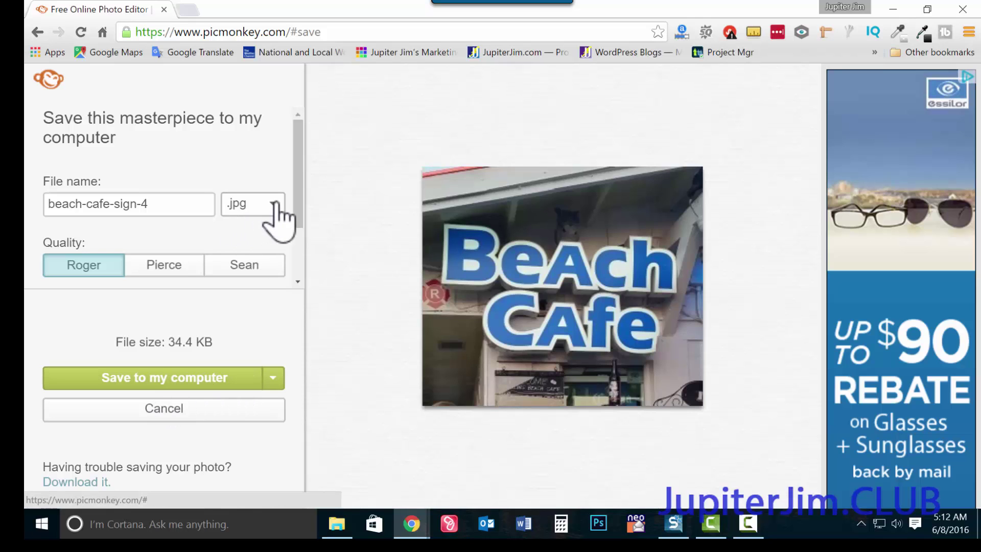
Step: Keep the .jpg file format and save the photo to the computer in the picmonkey-demo folder
click(276, 210)
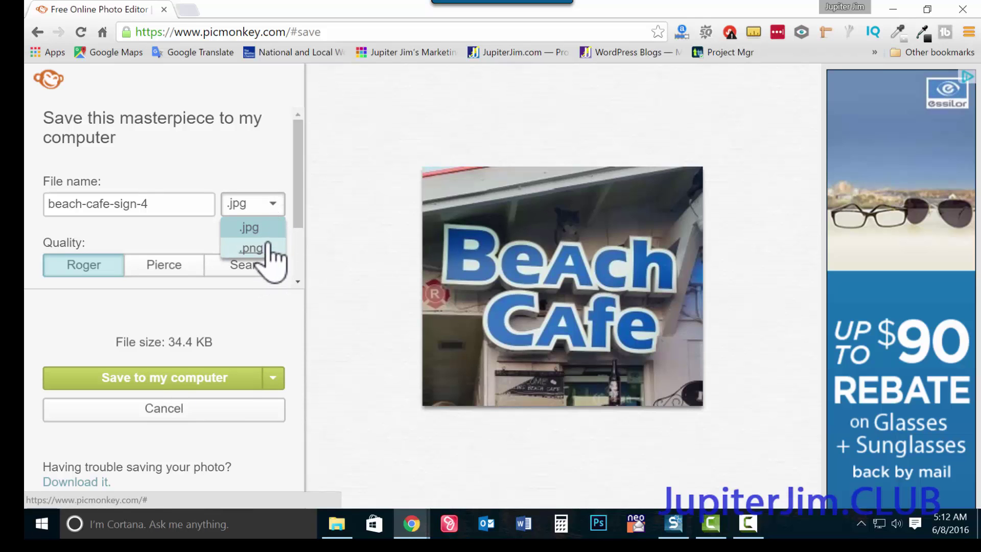
click(267, 228)
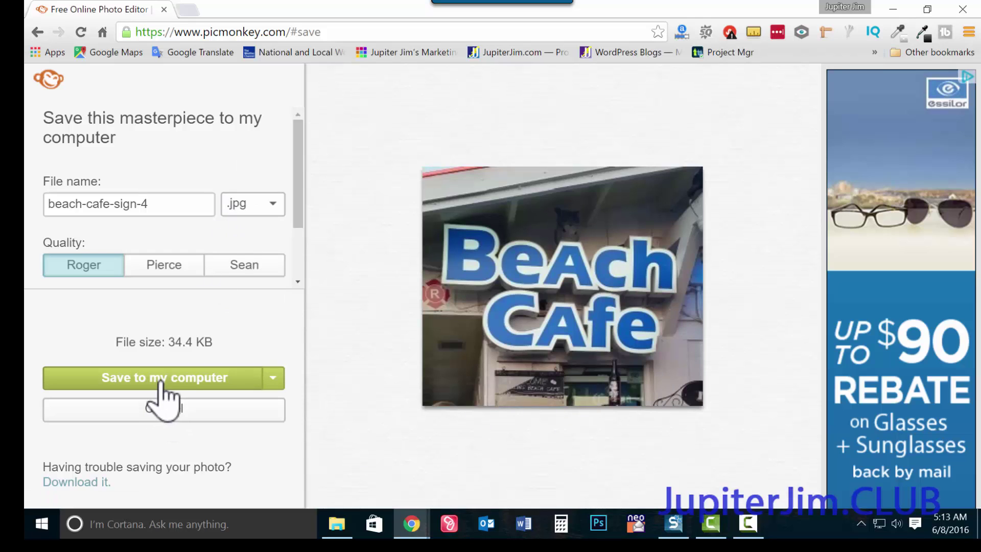
click(162, 378)
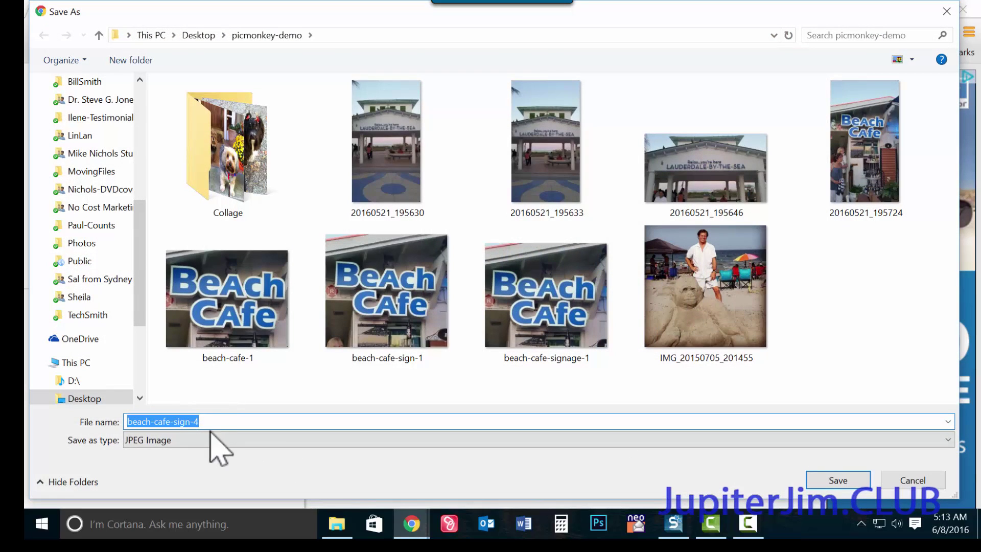
click(835, 483)
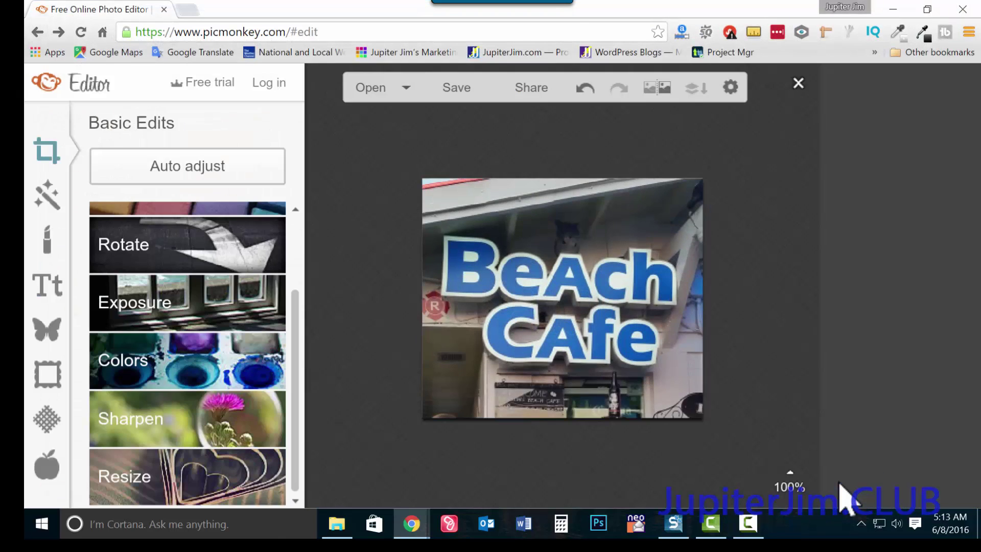
Step: Minimize the browser, open the picmonkey-demo folder from the desktop in a maximized window, and open the saved beach-cafe-sign-4 image
click(892, 9)
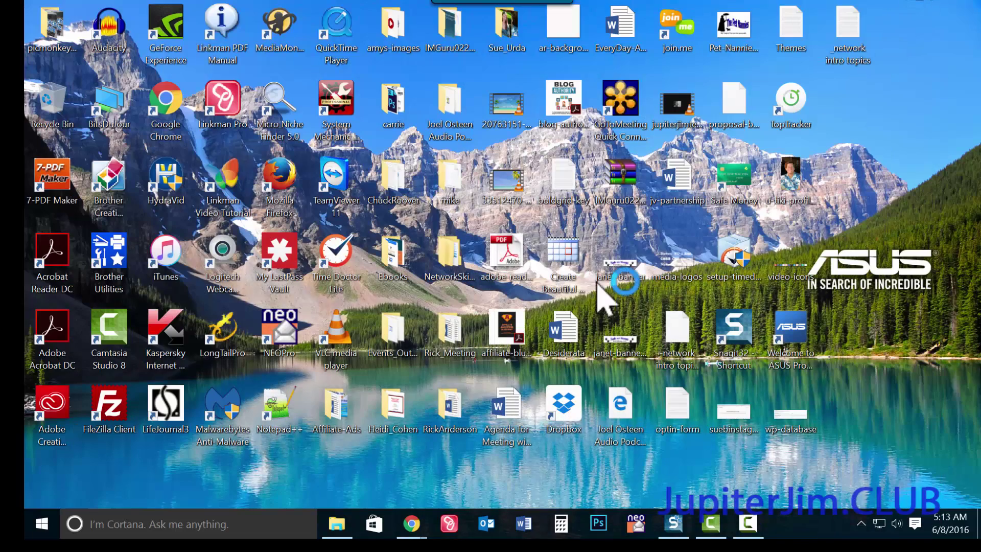
click(57, 31)
double_click(57, 32)
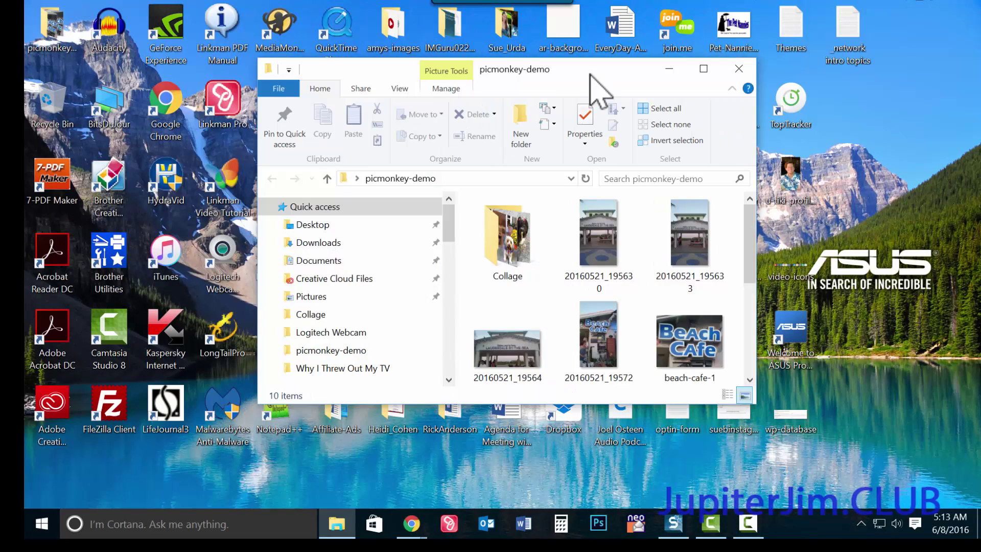
key(super+Up)
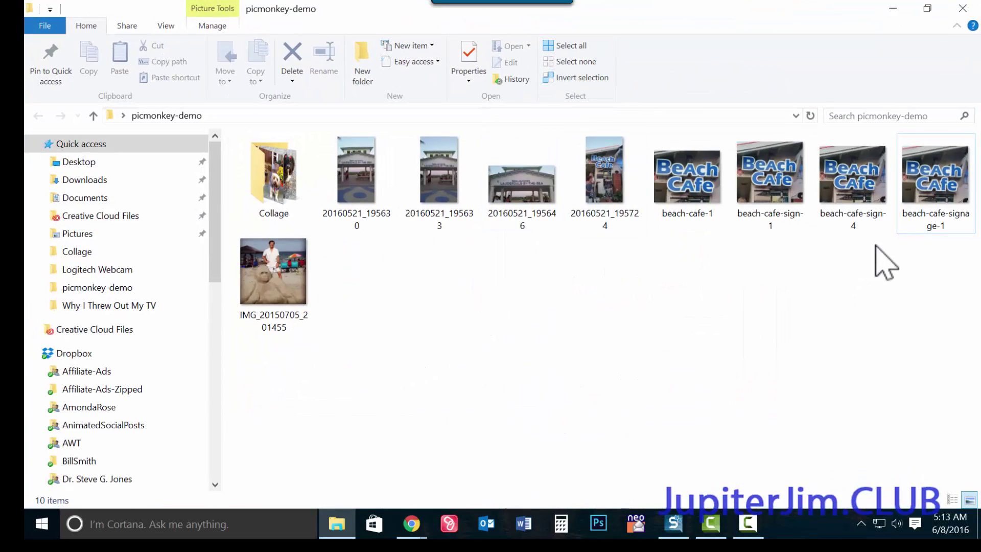
mouse_move(859, 222)
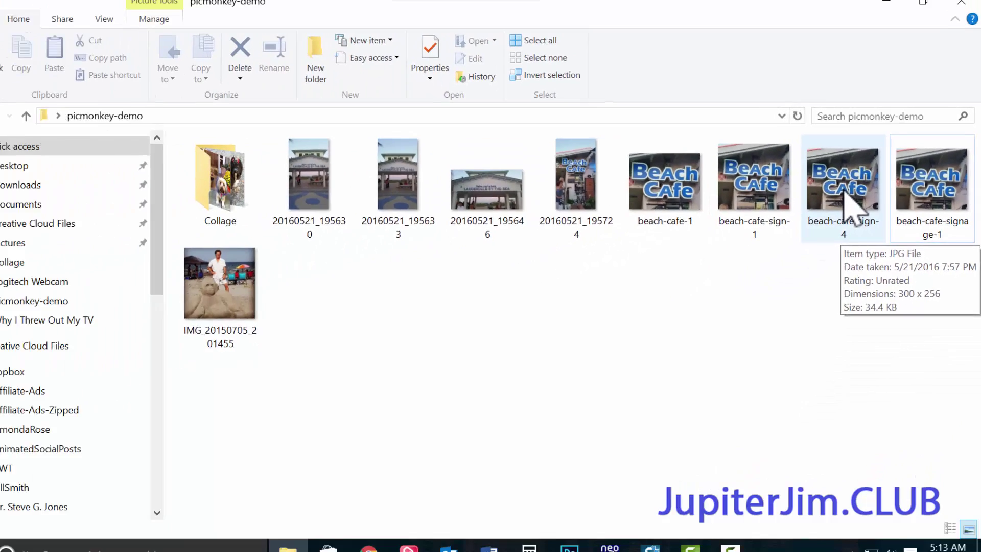
double_click(707, 268)
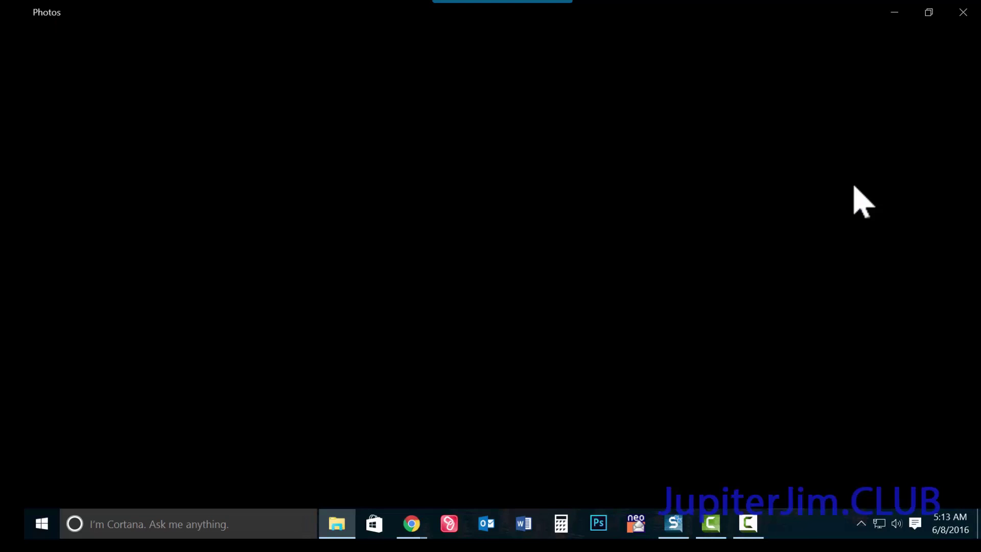